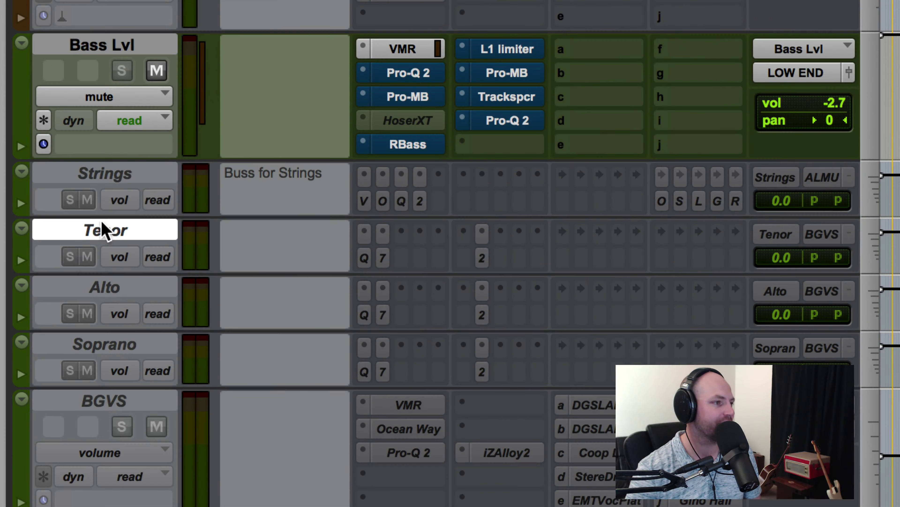
- Make the Tenor, Alto and Soprano tracks active and increase their track height
click(74, 237)
click(75, 239)
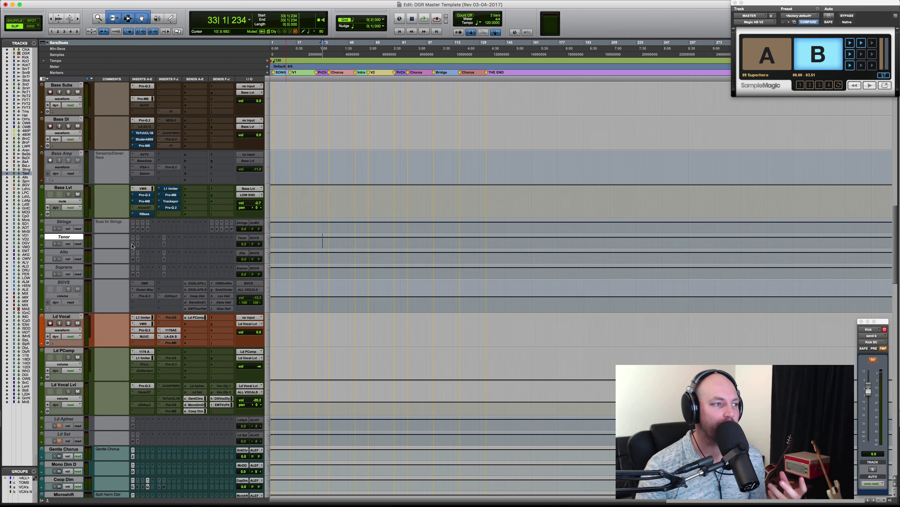
shift+click(65, 269)
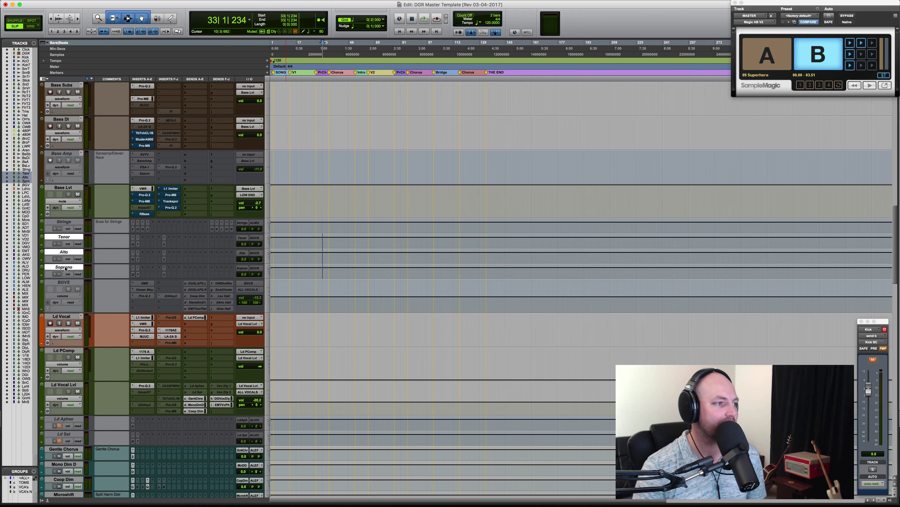
right_click(73, 268)
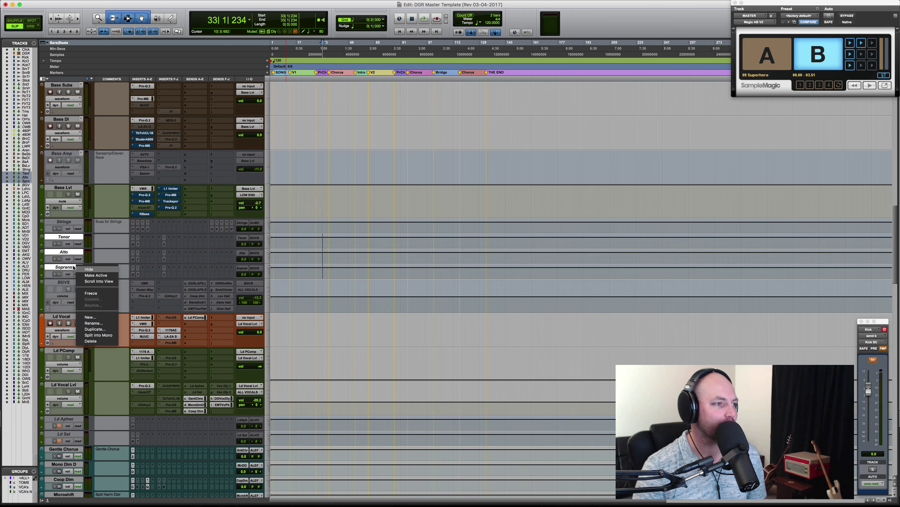
click(88, 277)
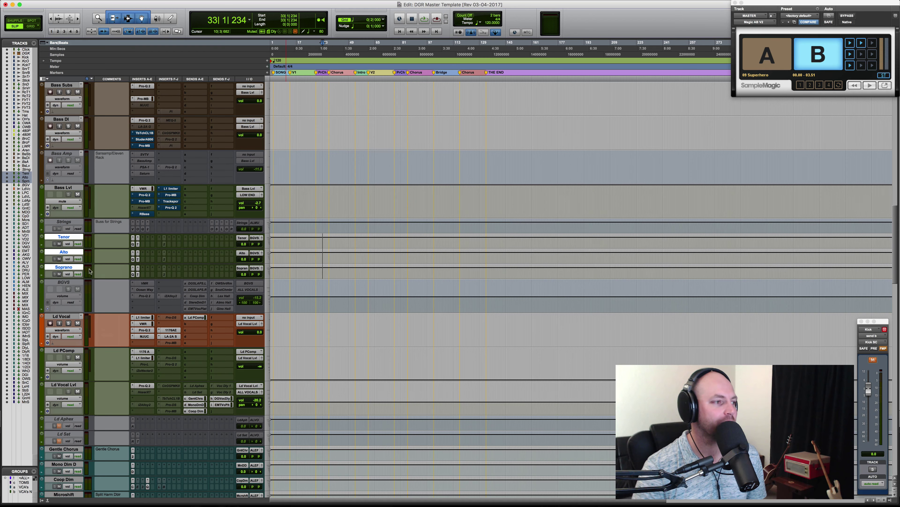
key(ctrl+Up)
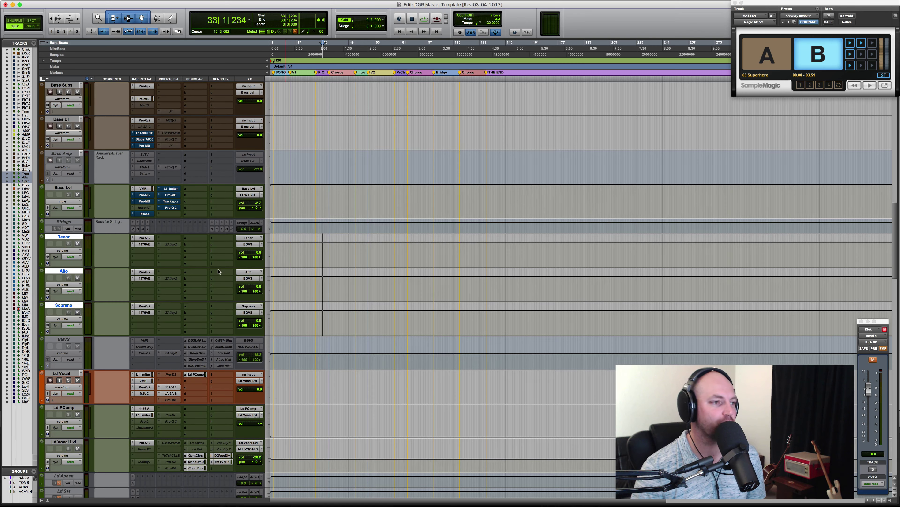
- Make the BGVS track active
click(64, 339)
right_click(65, 339)
click(86, 346)
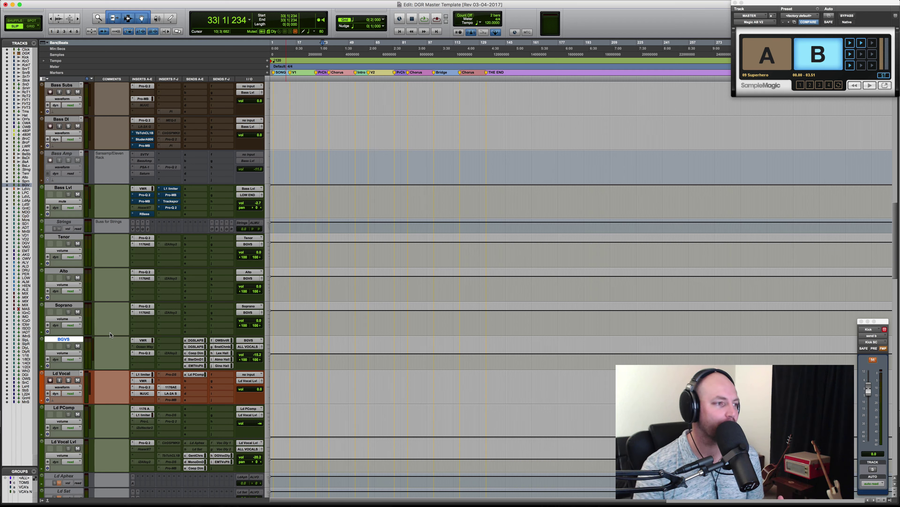
- Inspect the Tenor track's Pro-Q 2 equalizer and 1176AE compressor inserts
click(63, 236)
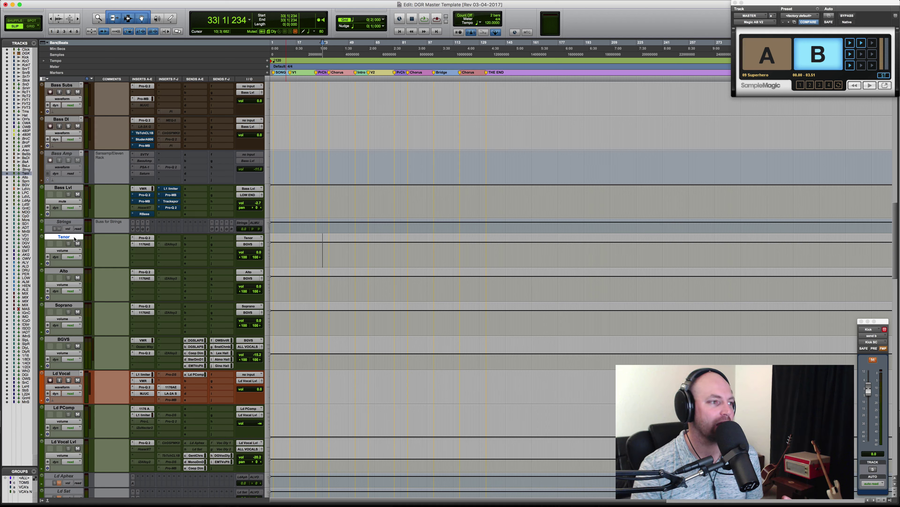
click(143, 238)
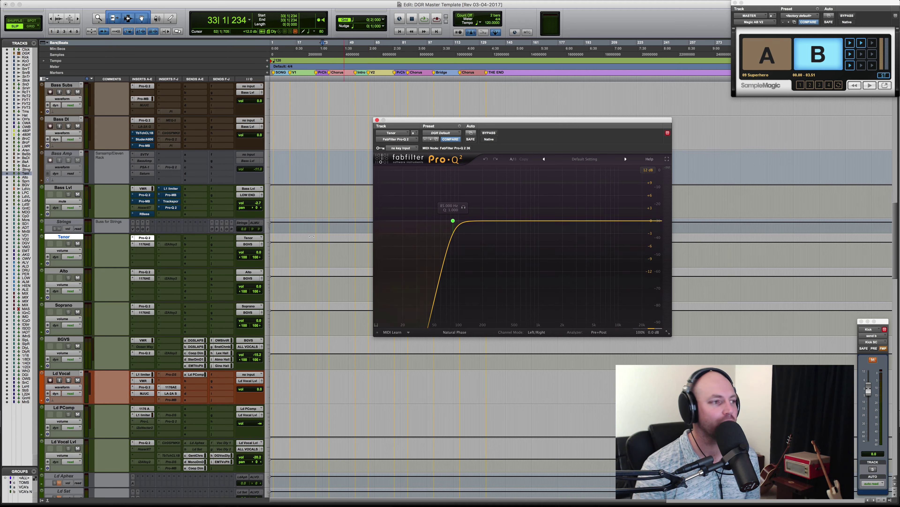
click(145, 244)
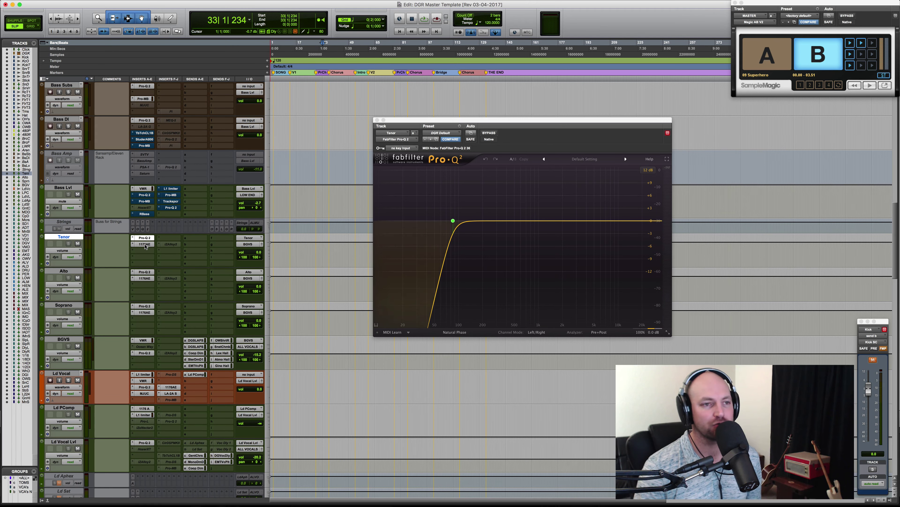
click(145, 245)
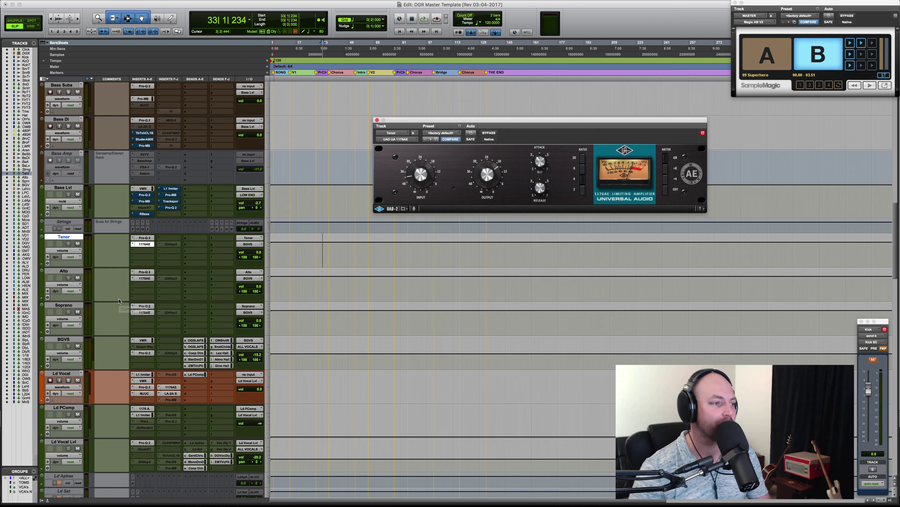
- Inspect the BGVS track's VMR and Pro-Q 2 inserts, closing each plug-in window
click(63, 340)
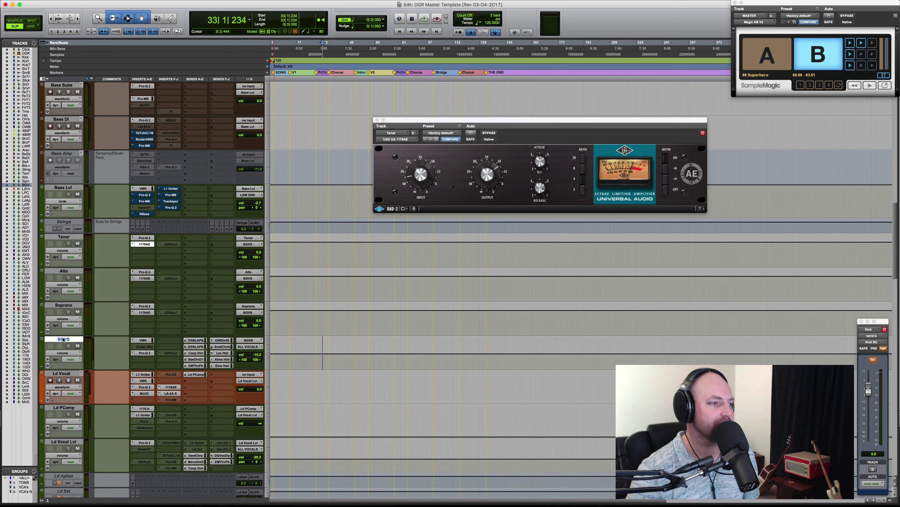
click(144, 340)
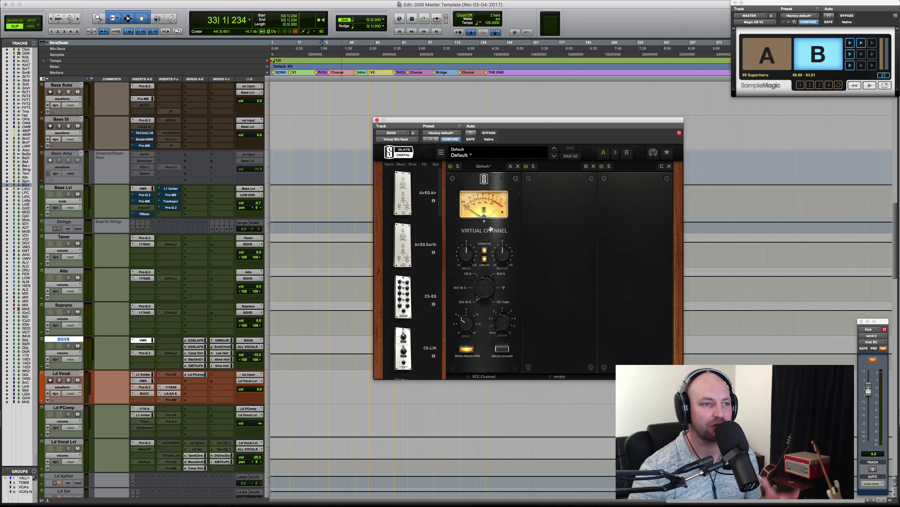
click(144, 340)
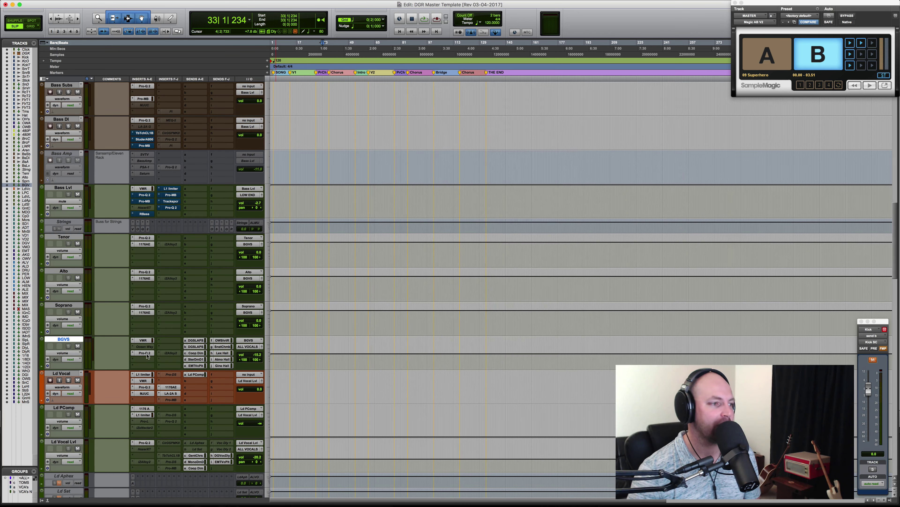
click(145, 353)
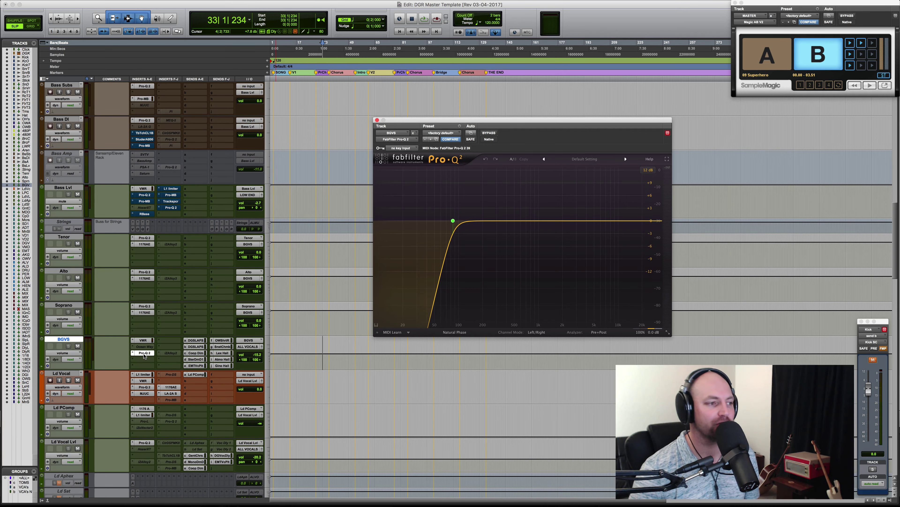
click(145, 353)
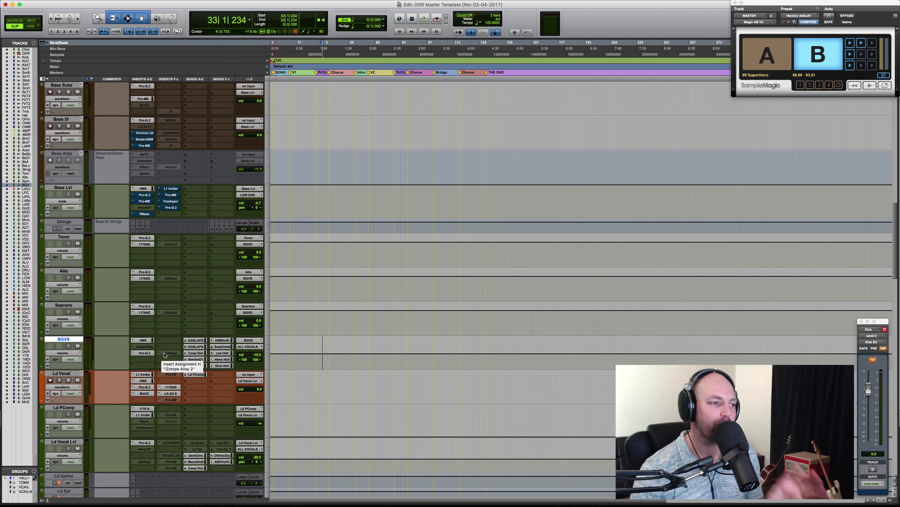
click(146, 353)
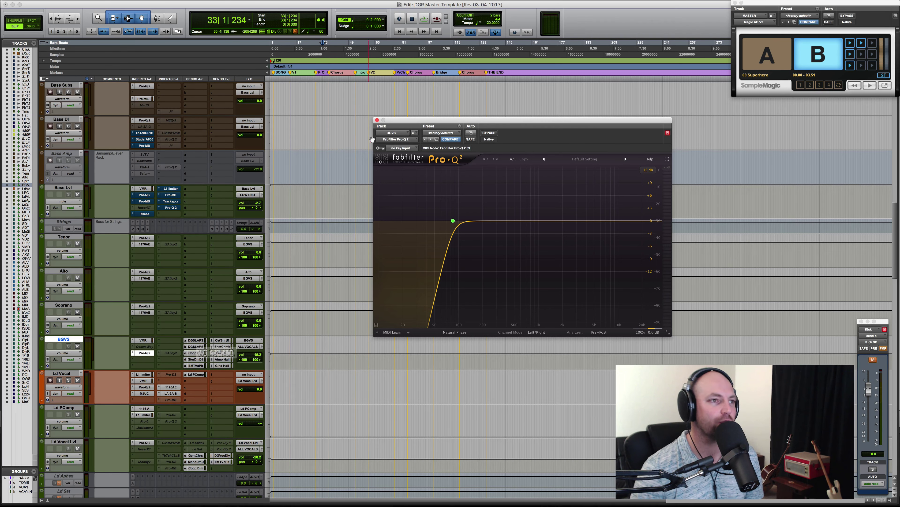
click(377, 120)
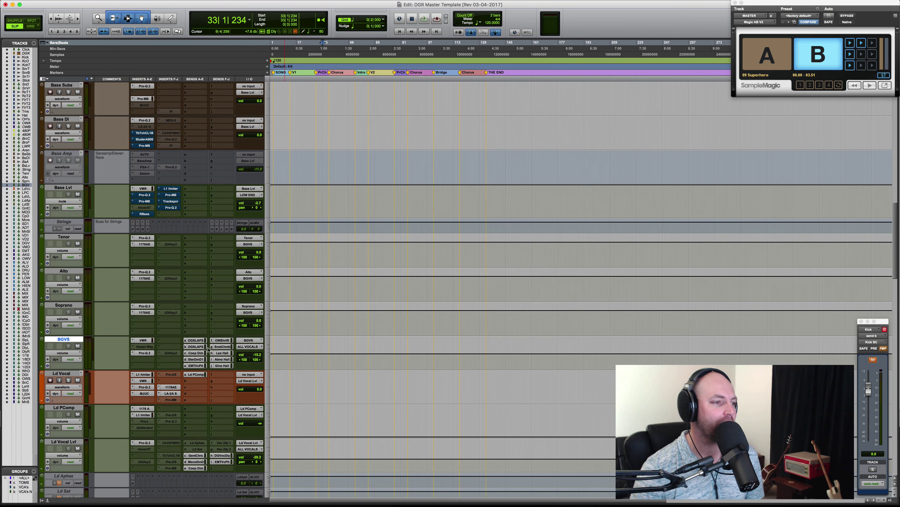
- Review the BGVS track's sends in bank A–E, including the slap, Coop Dim, Stereo Dim D1 and EMT plate sends
click(195, 347)
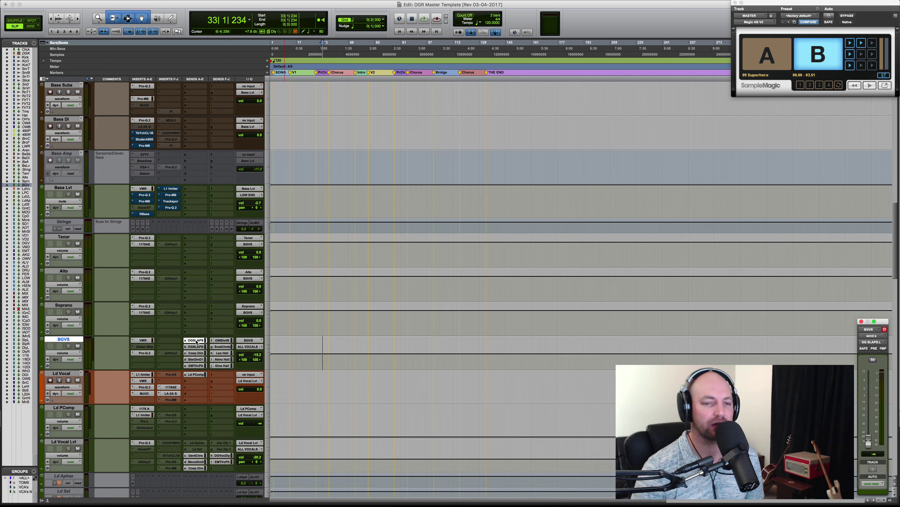
click(195, 340)
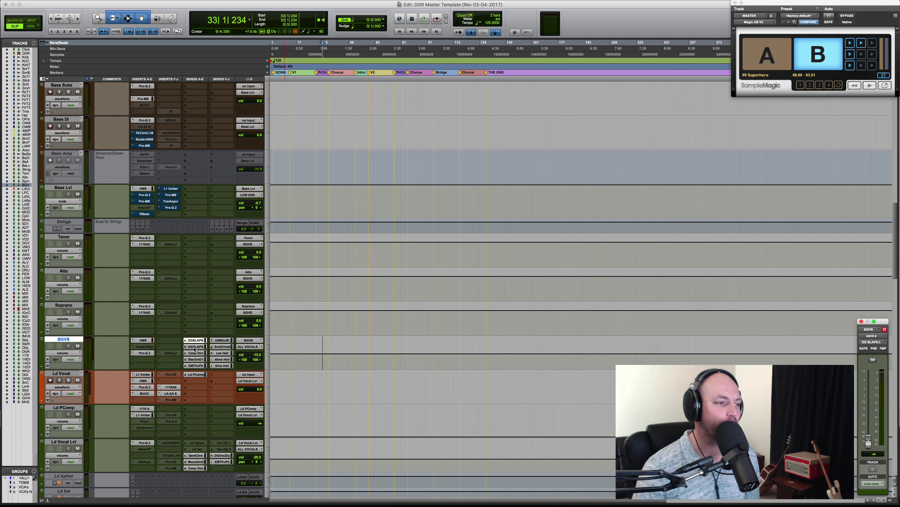
click(195, 353)
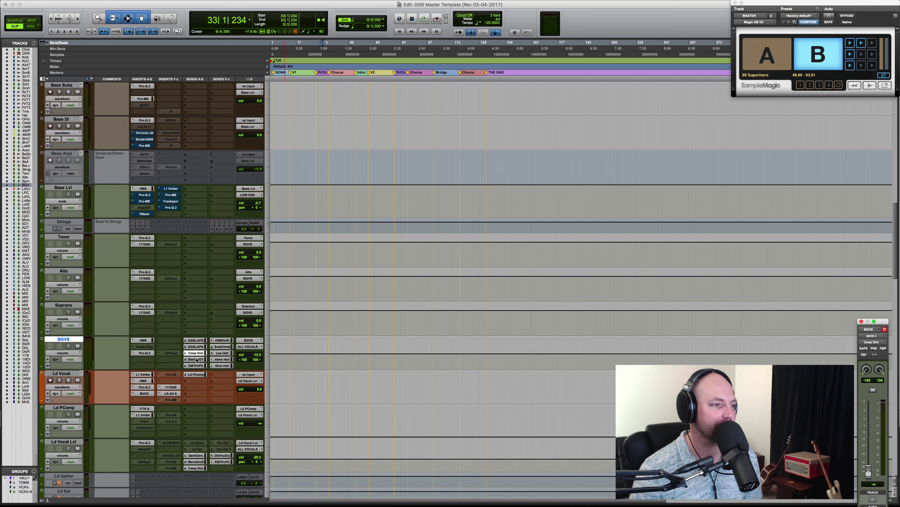
click(196, 359)
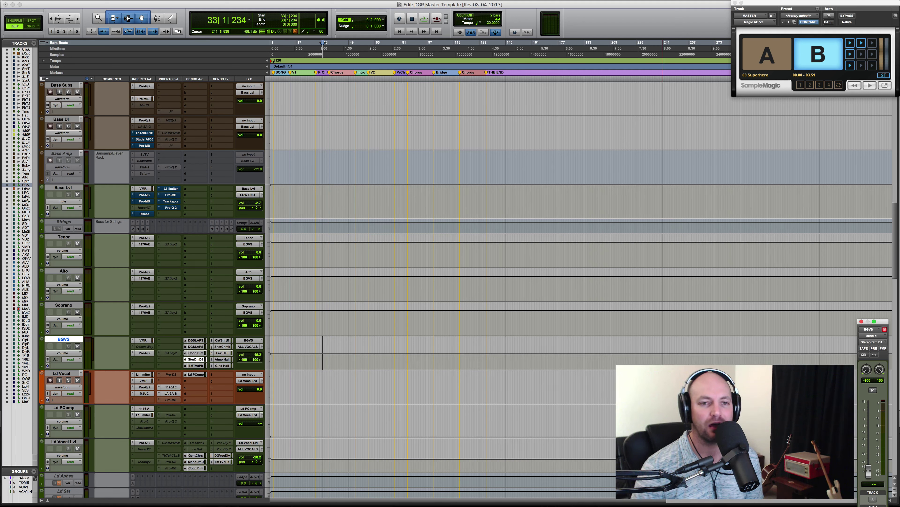
click(195, 366)
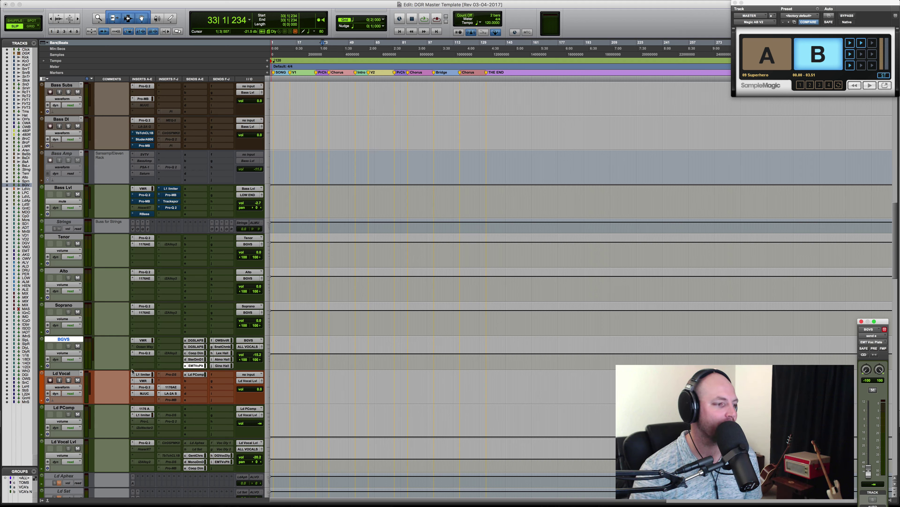
- Review the BGVS track's room, chamber and hall reverb sends in bank F–J, ending with Gino Hall
click(222, 340)
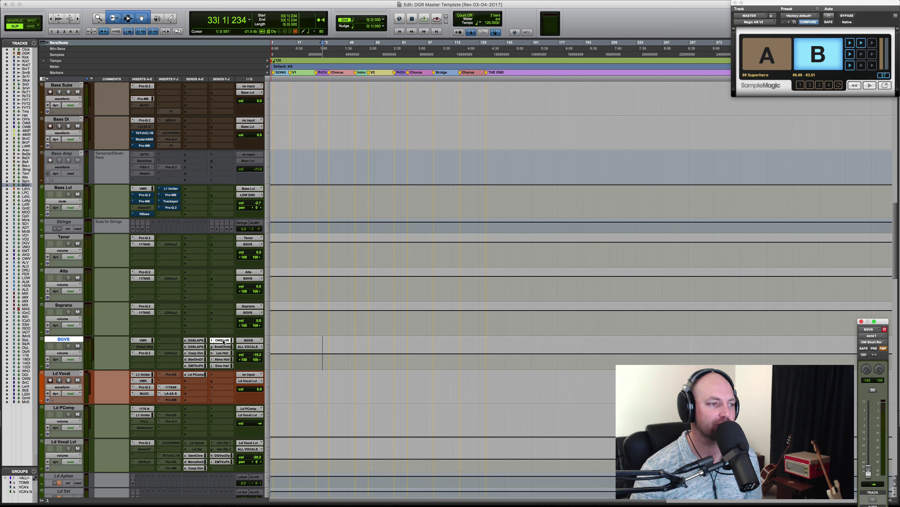
click(223, 346)
click(223, 352)
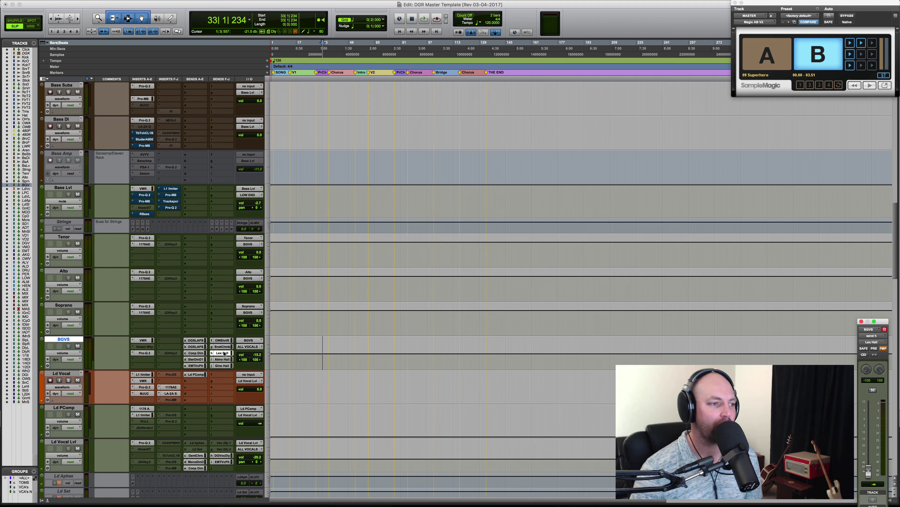
click(223, 359)
click(220, 365)
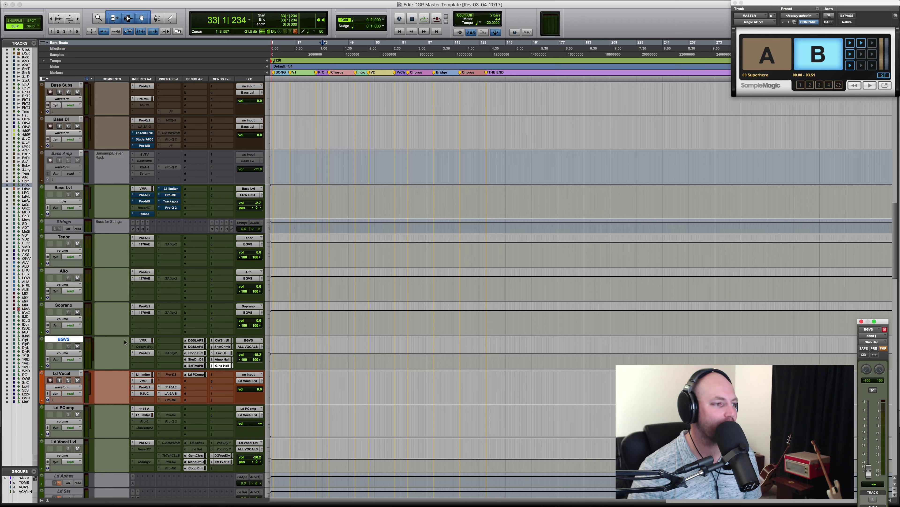
- Make the Tenor, Alto, Soprano and BGVS tracks inactive
shift+click(63, 238)
right_click(62, 239)
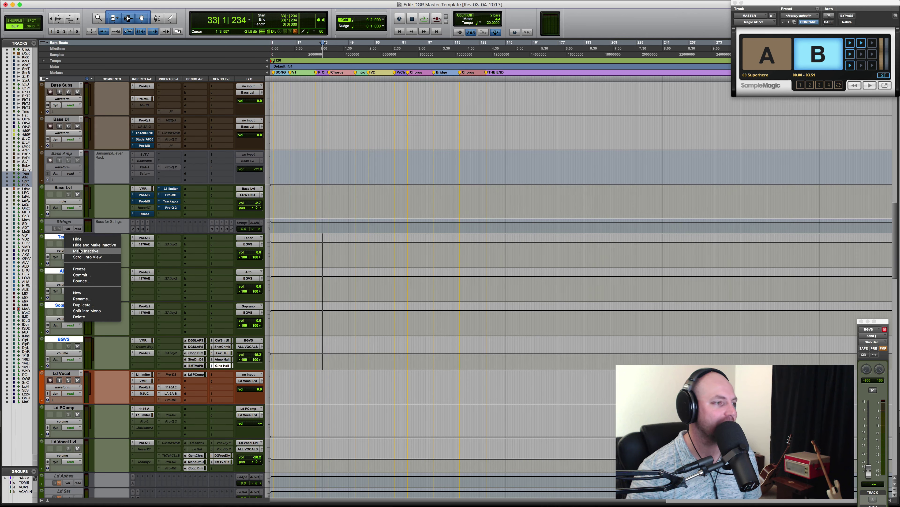
click(123, 313)
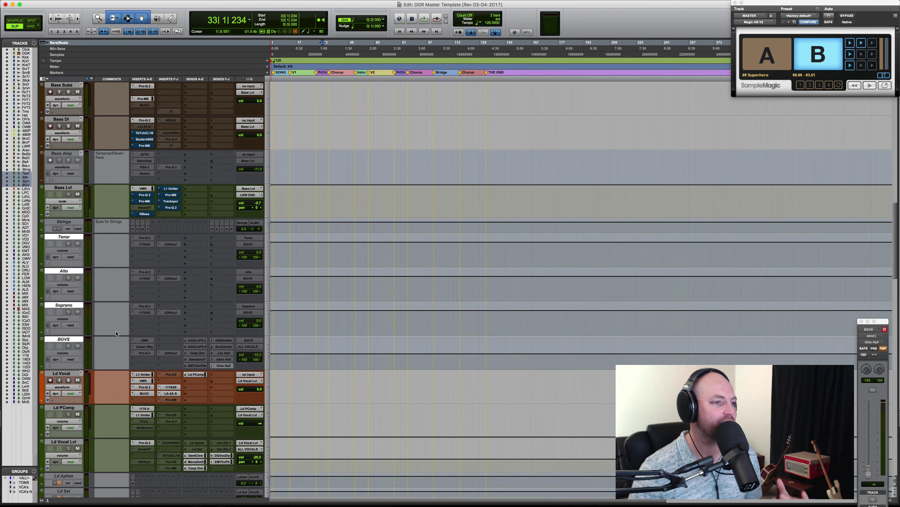
- Show the output controls of the Ld Vocal track's send to Ld PComp
scroll(128, 332, down, 5)
click(66, 270)
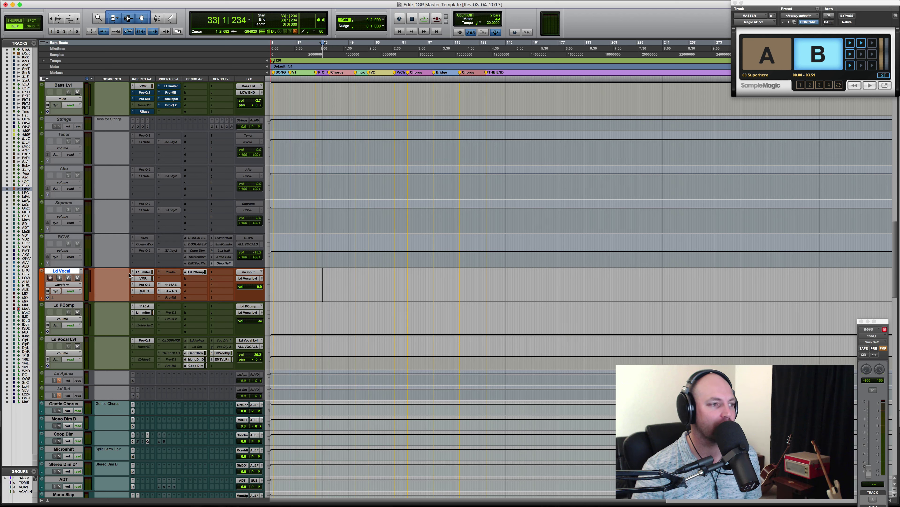
click(197, 272)
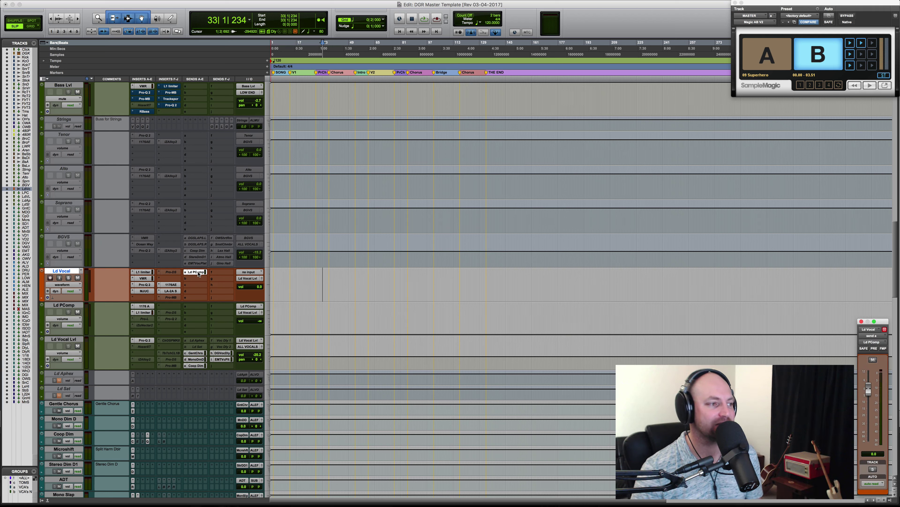
- Inspect the Ld PComp track's 1176 A compressor and L1 limiter inserts
click(61, 307)
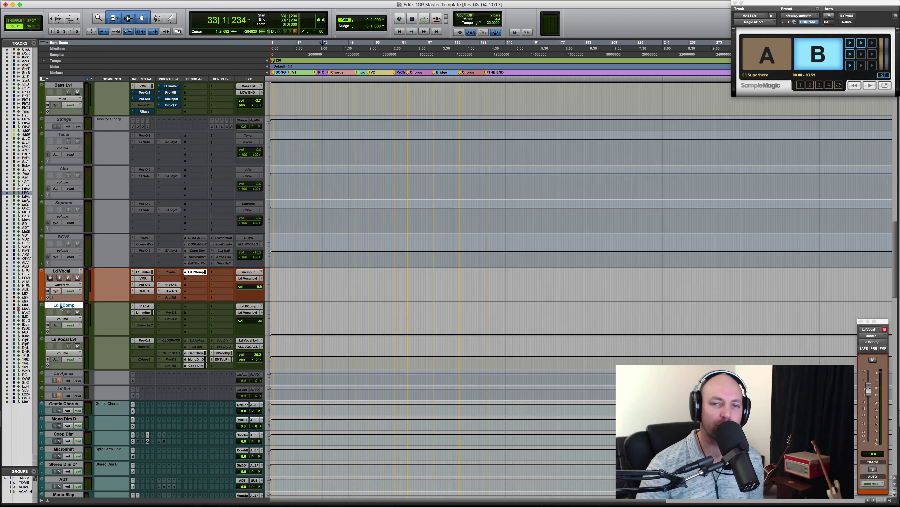
click(144, 306)
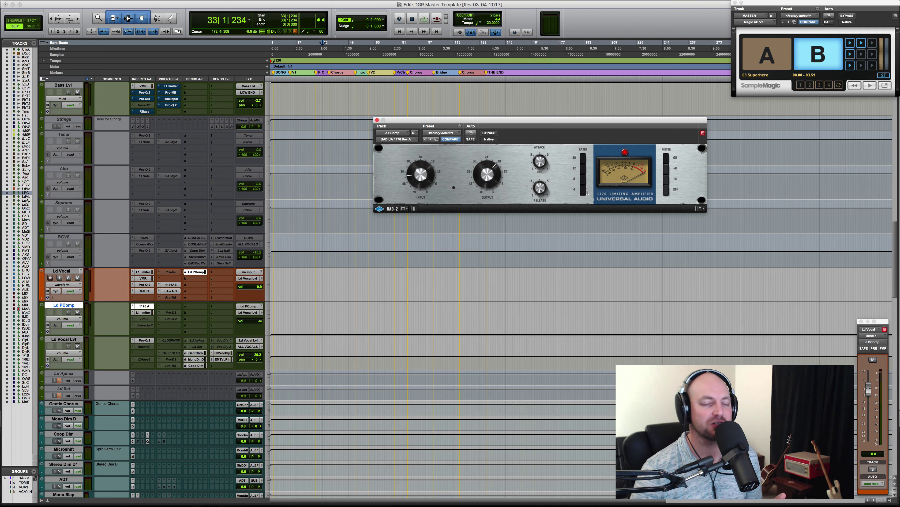
click(143, 313)
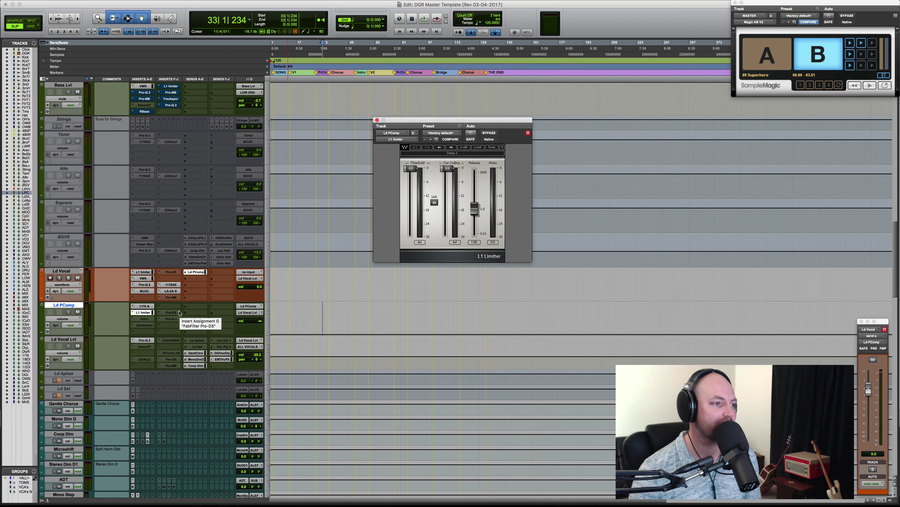
- Select the Ld Vocal Lvl, Ld Vocal and Ld PComp tracks in turn to review the lead vocal chain
click(63, 339)
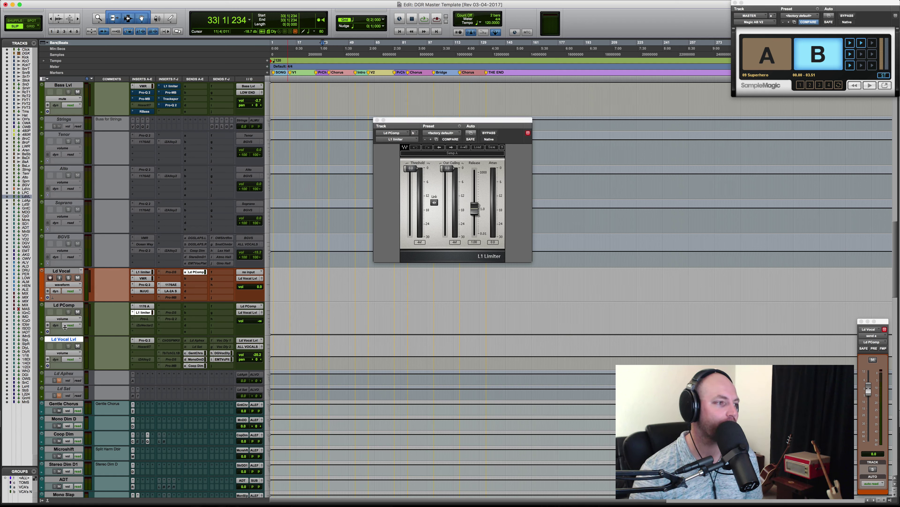
click(62, 271)
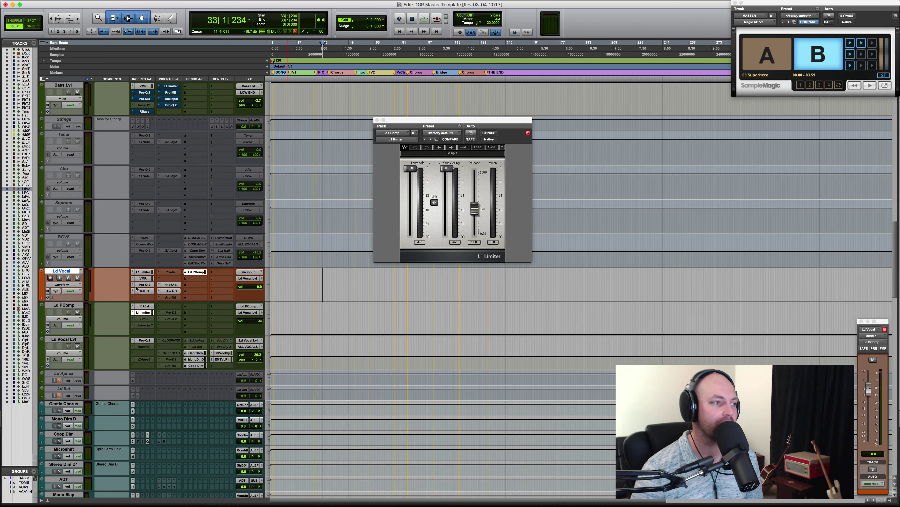
click(65, 306)
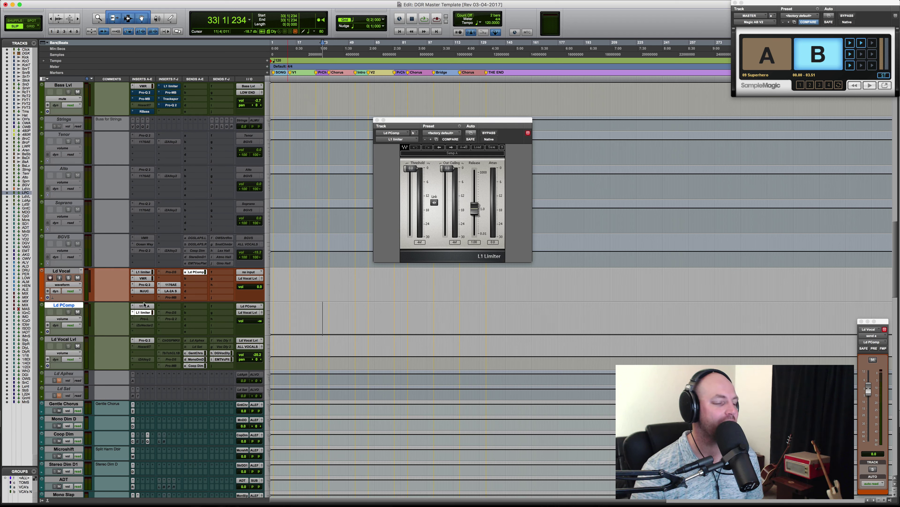
- Inspect the Pro-Q 2 and Clariphonic equalizer inserts on the Ld Vocal Lvl track
click(67, 340)
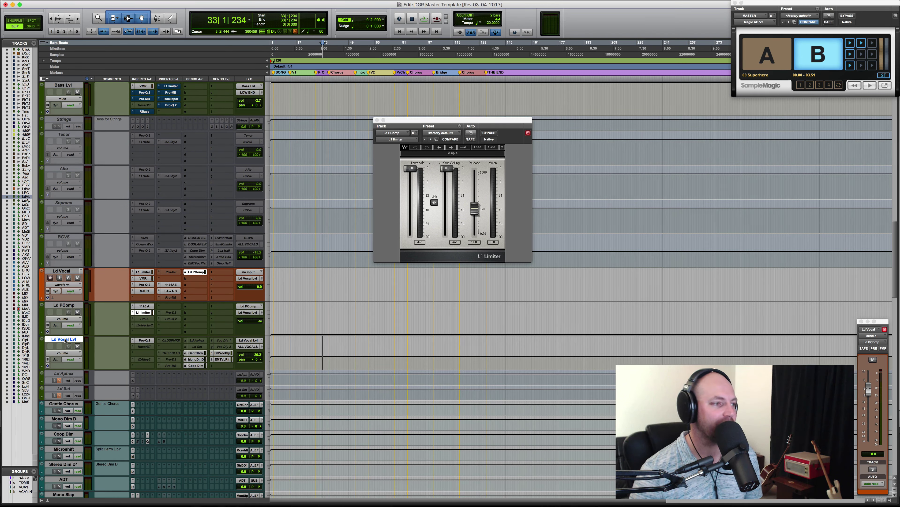
click(147, 340)
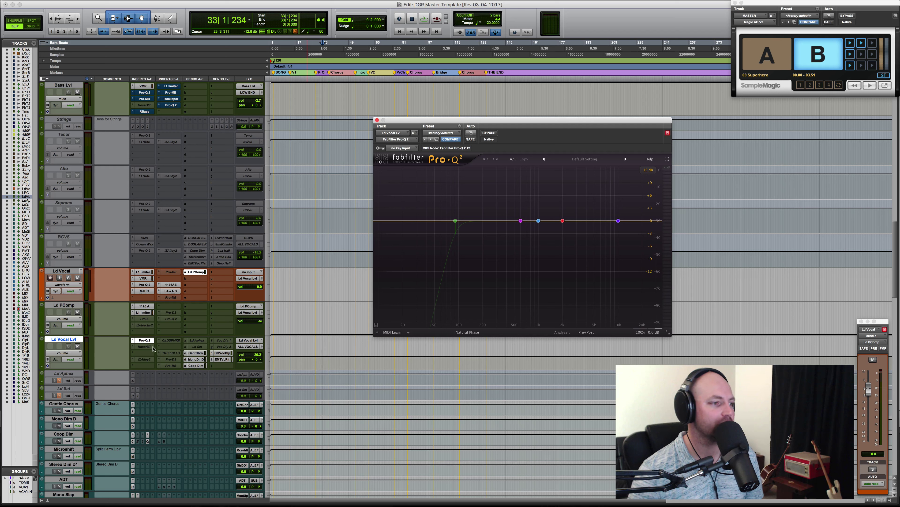
click(143, 341)
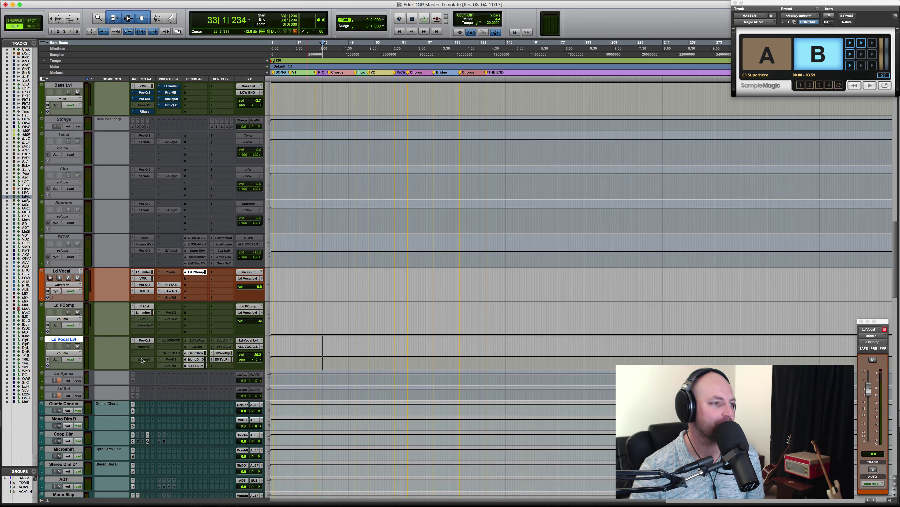
click(168, 341)
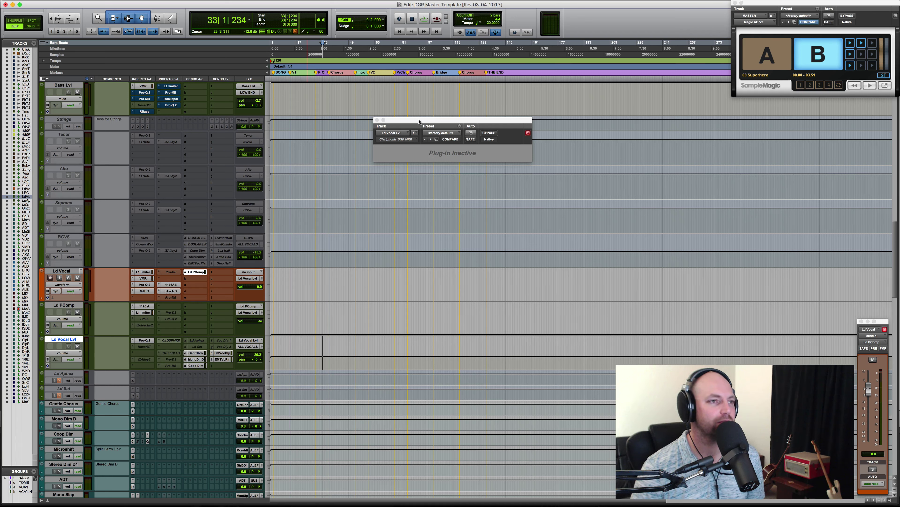
drag(419, 121, 411, 143)
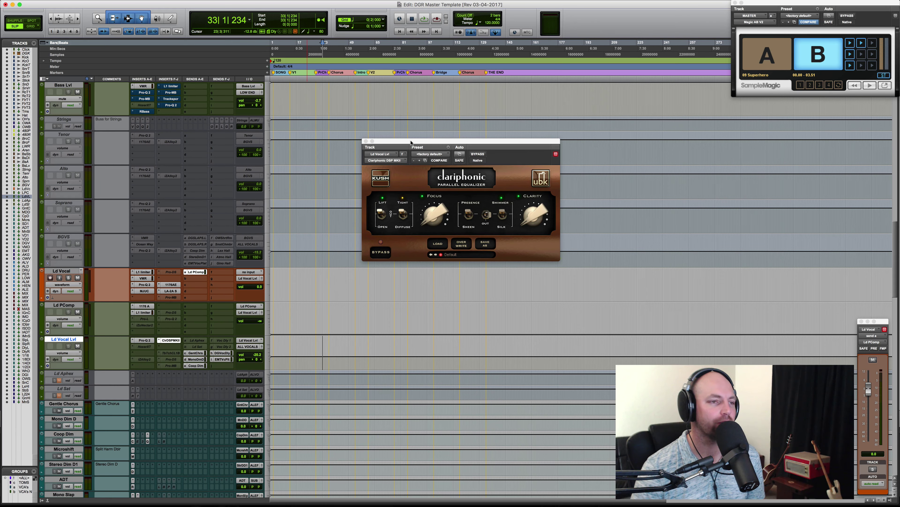
click(366, 142)
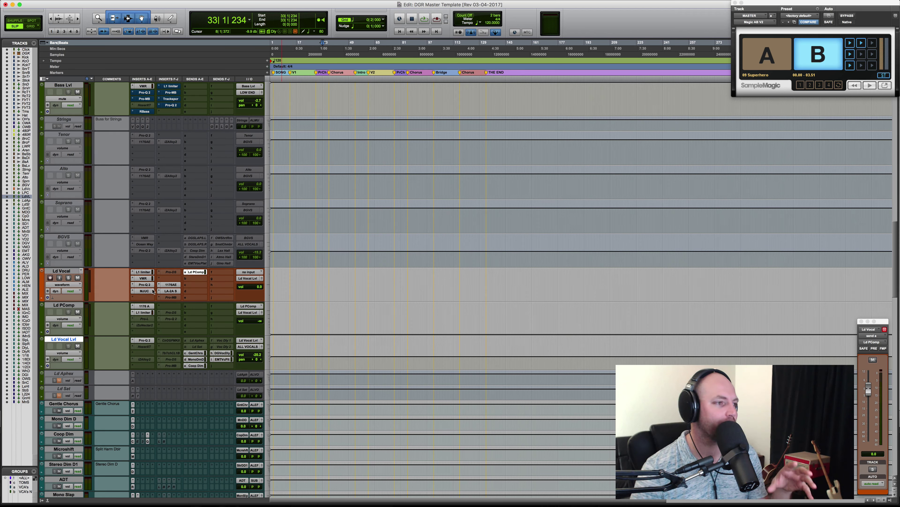
- Inspect the L1 limiter, Pro-Q 2, 1176AE and LA-2A inserts on the Ld Vocal track
click(143, 272)
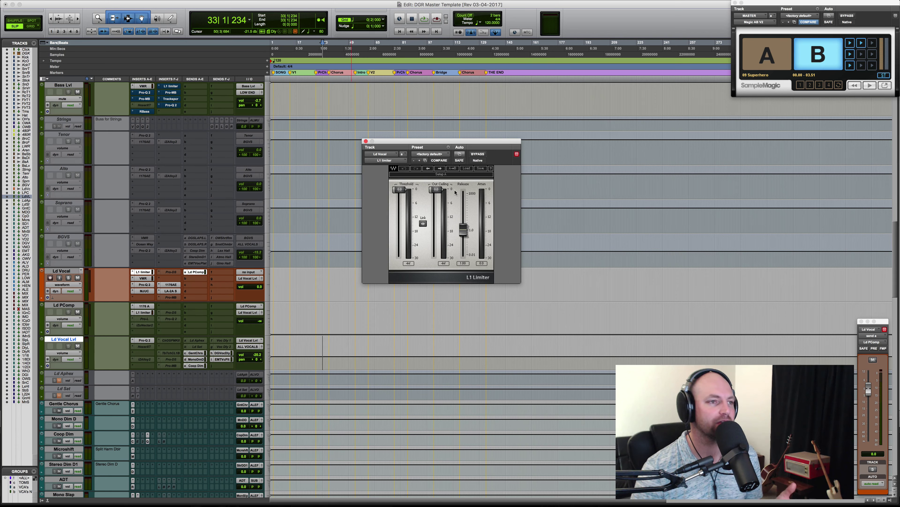
click(366, 141)
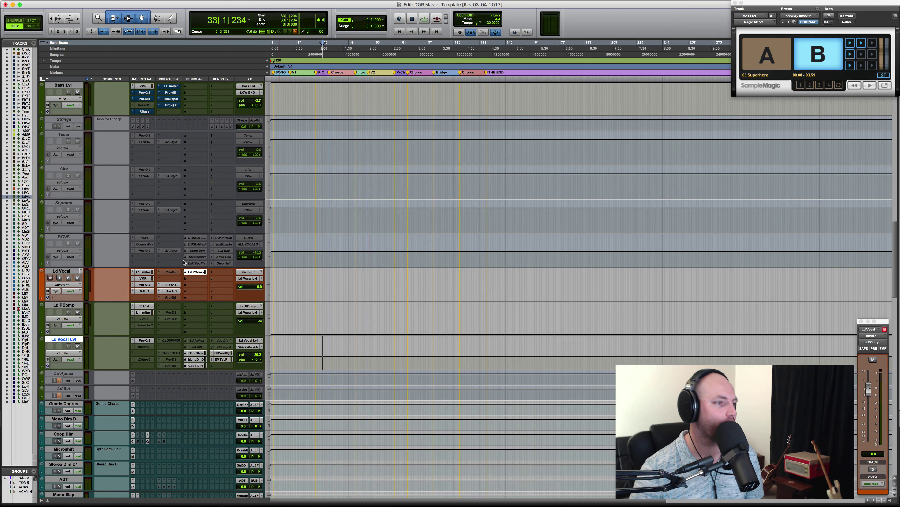
click(143, 284)
click(143, 284)
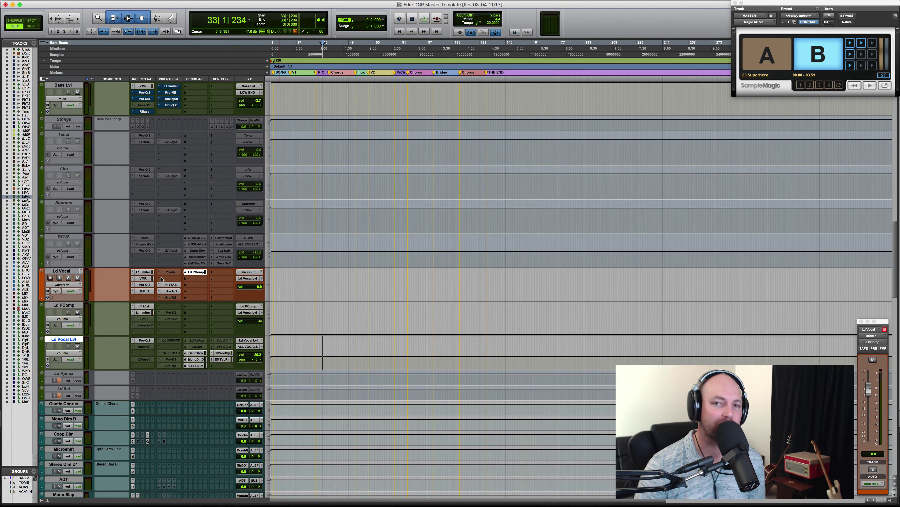
click(170, 285)
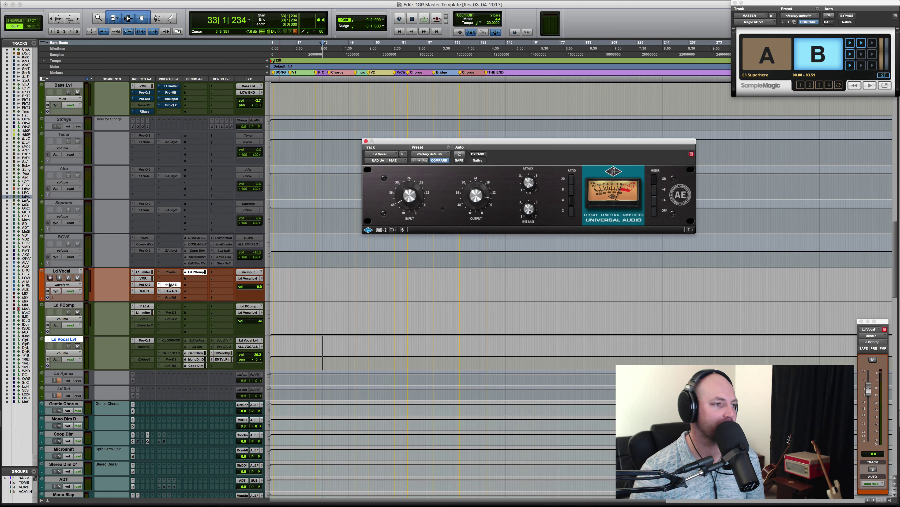
click(172, 291)
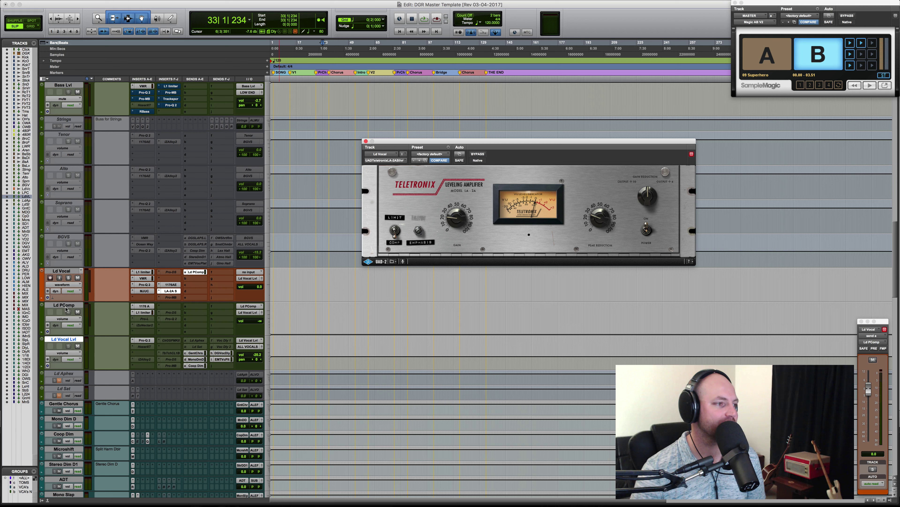
- Review the Ld Vocal, Ld PComp and Ld Vocal Lvl tracks in turn, then view the Tube-Tech CL 1B insert on Ld Vocal Lvl
click(65, 307)
click(65, 271)
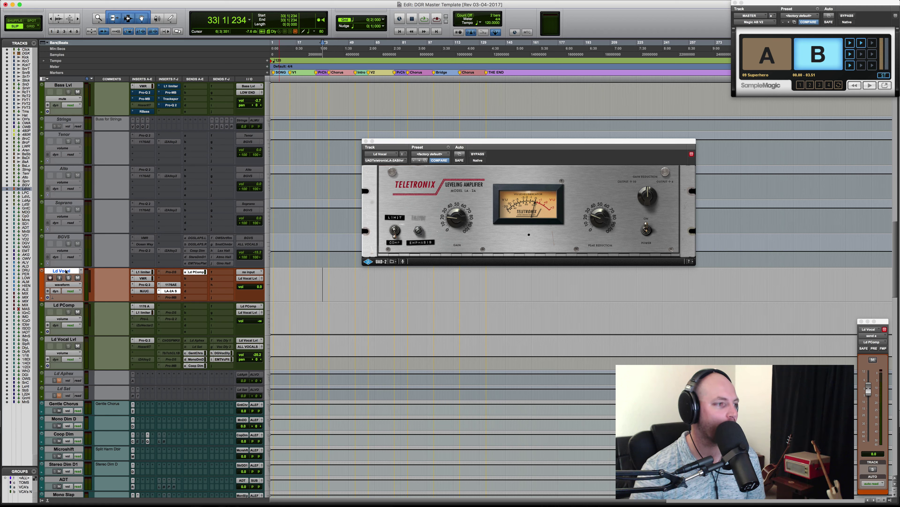
click(61, 306)
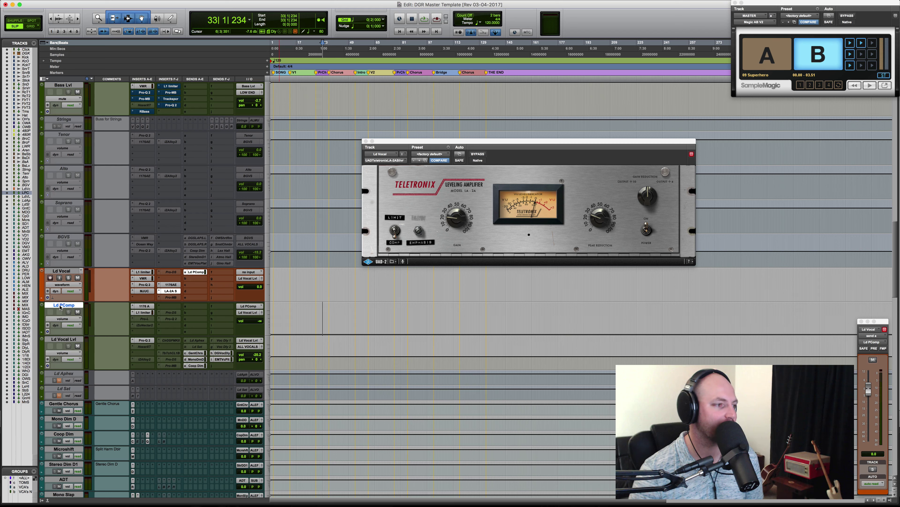
click(62, 340)
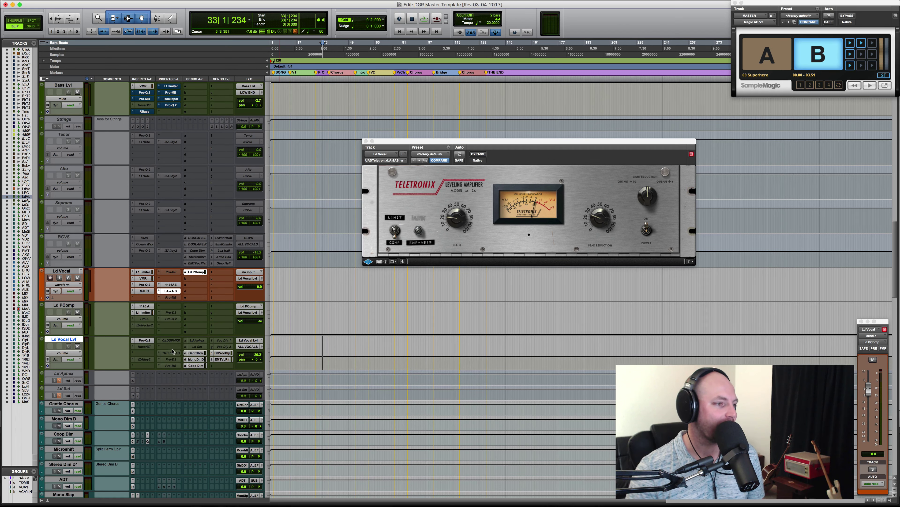
click(171, 353)
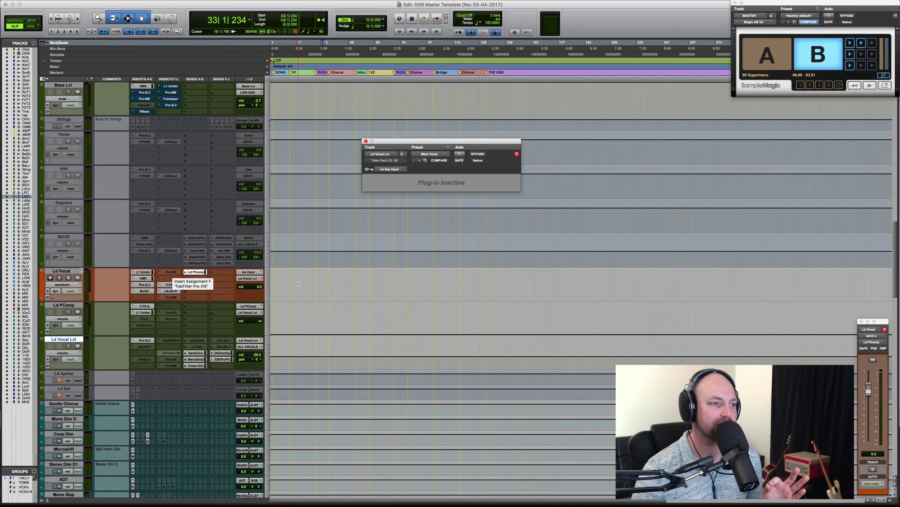
- Inspect the FabFilter Pro-DS inserts on the Ld Vocal, Ld PComp and Ld Vocal Lvl tracks
drag(317, 283, 507, 286)
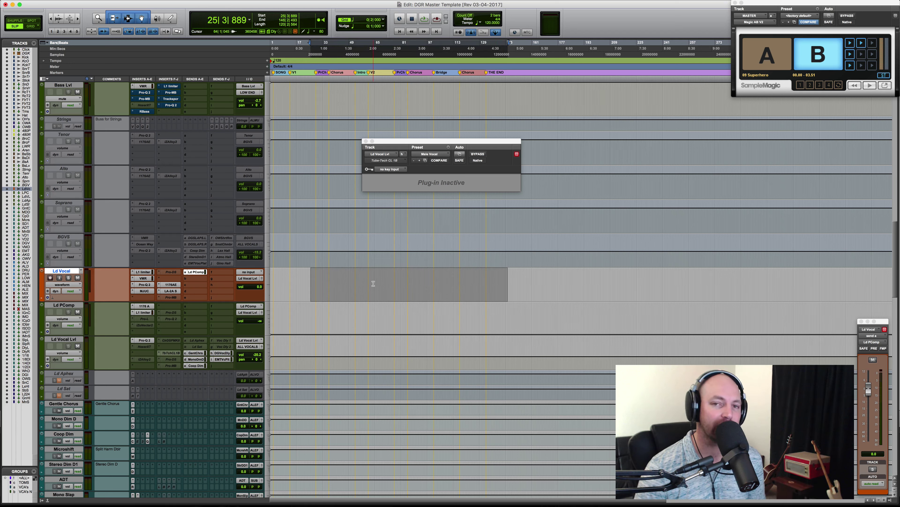
click(172, 272)
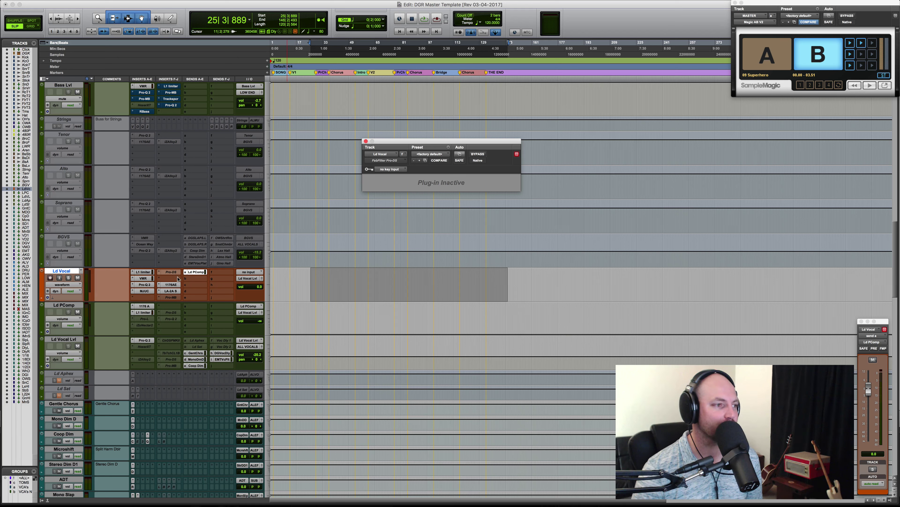
click(170, 313)
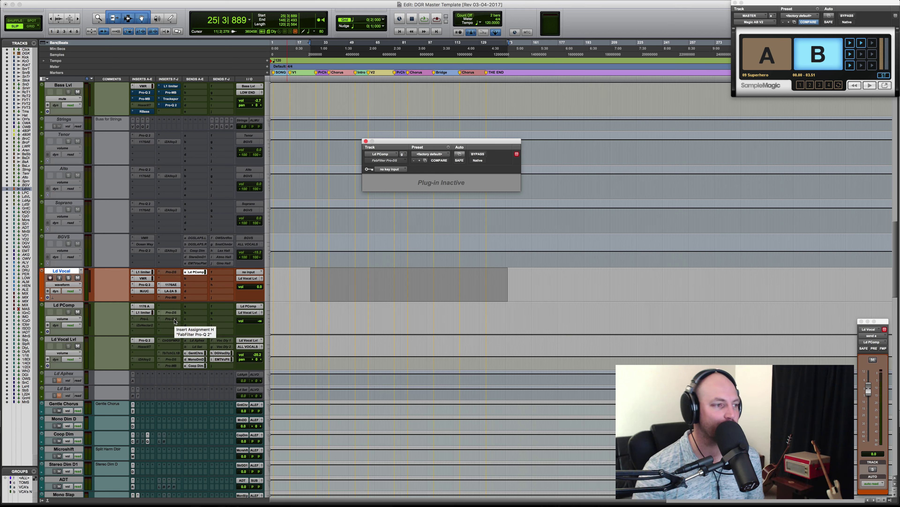
click(65, 343)
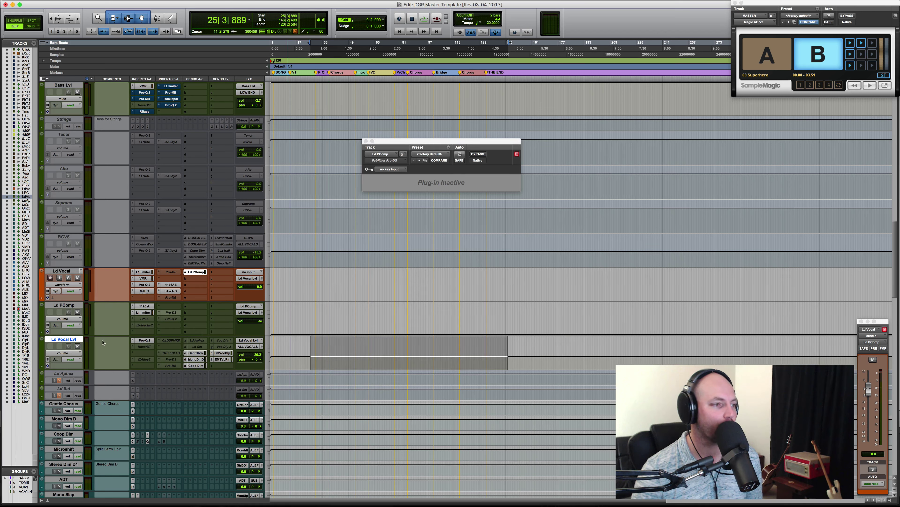
click(170, 360)
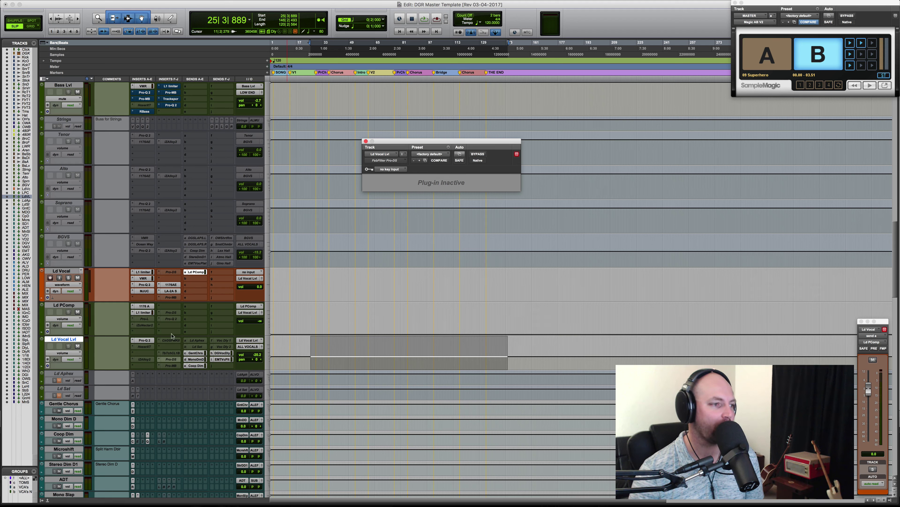
- Select the Ld Vocal Lvl, Ld PComp, Ld Aphex and Ld Sat tracks to review the lead vocal's parallel processing
click(70, 340)
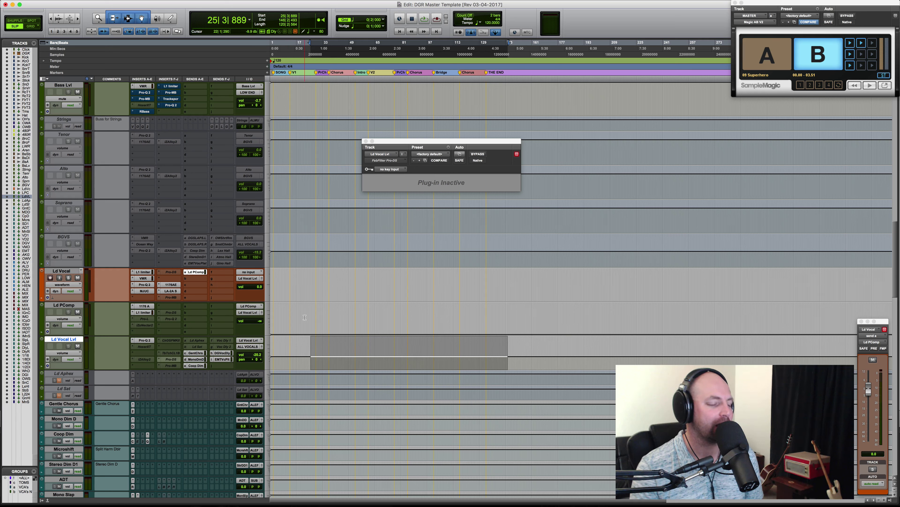
click(67, 306)
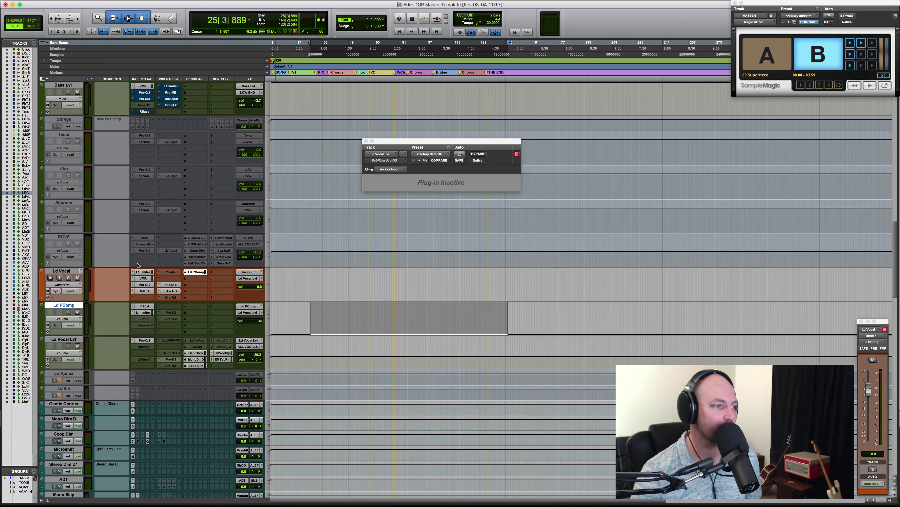
click(65, 339)
click(61, 373)
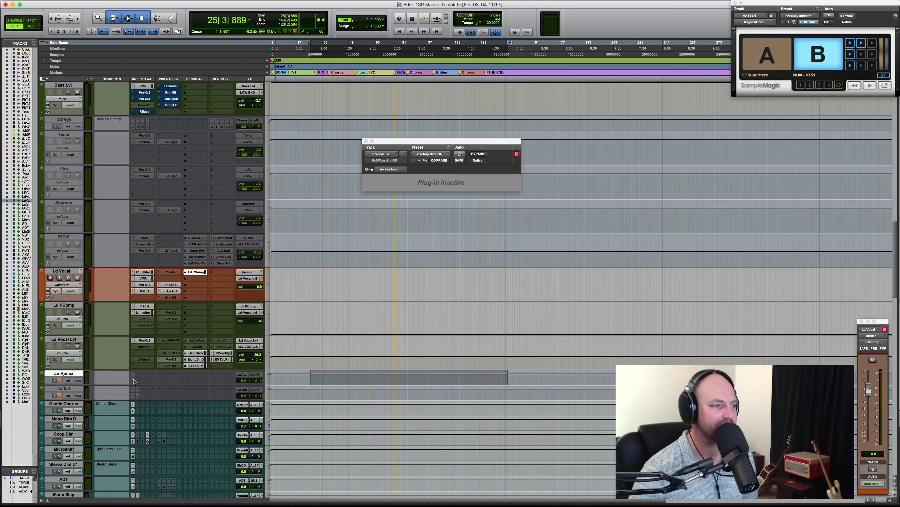
click(67, 390)
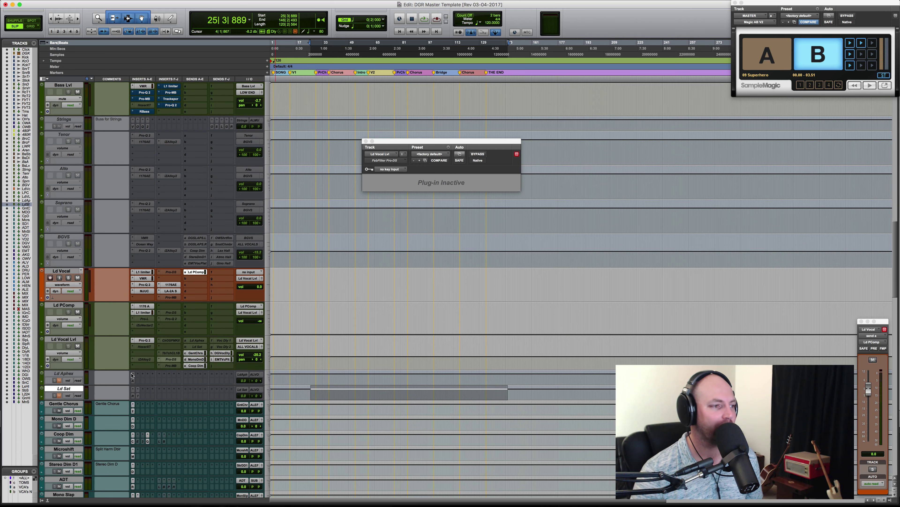
- Insert Blue Cat's PatchWork (mono) on the Ld Vocal Lvl track and set its mix to 13%
click(160, 347)
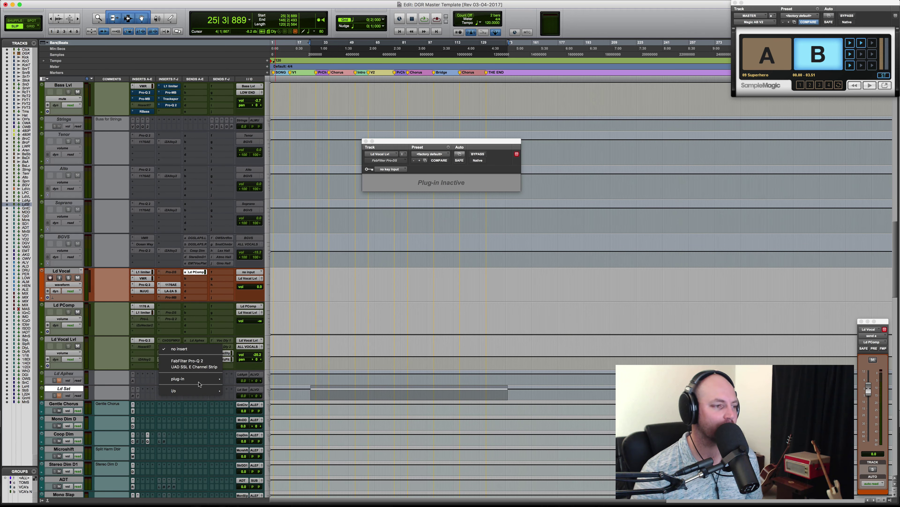
mouse_move(198, 380)
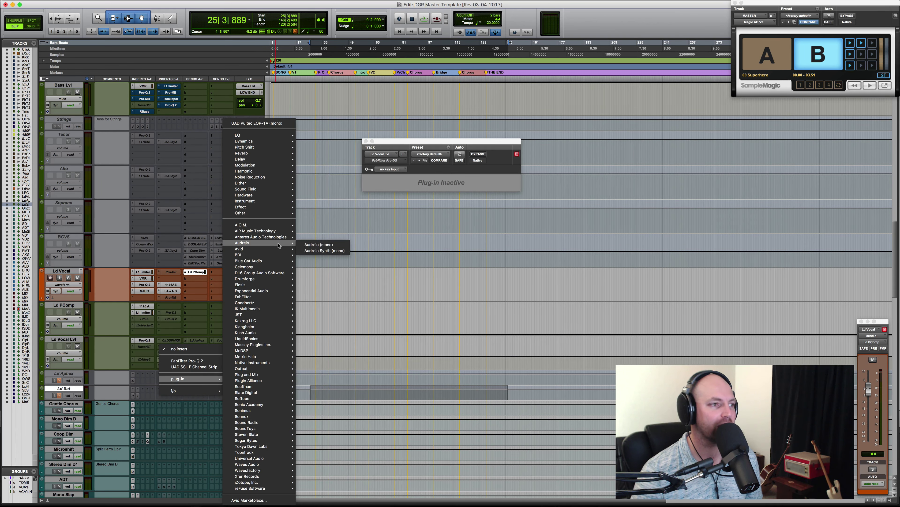
mouse_move(280, 262)
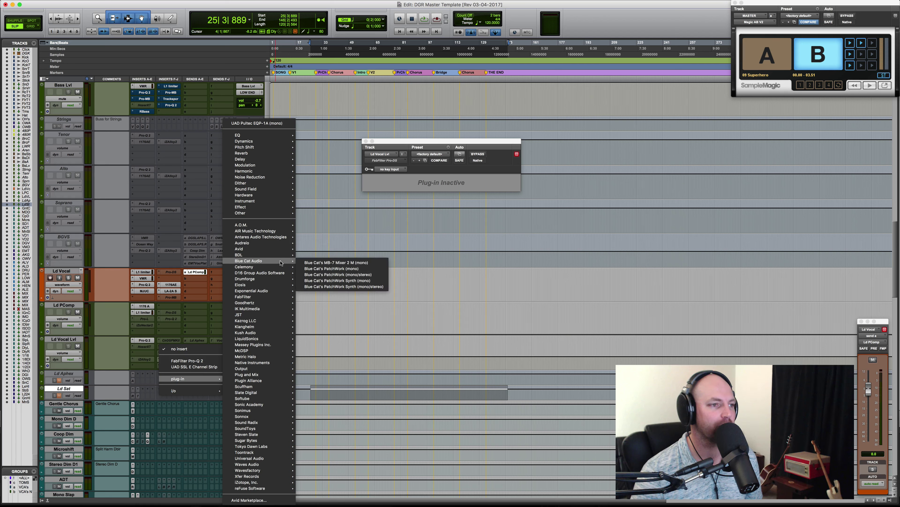
click(331, 268)
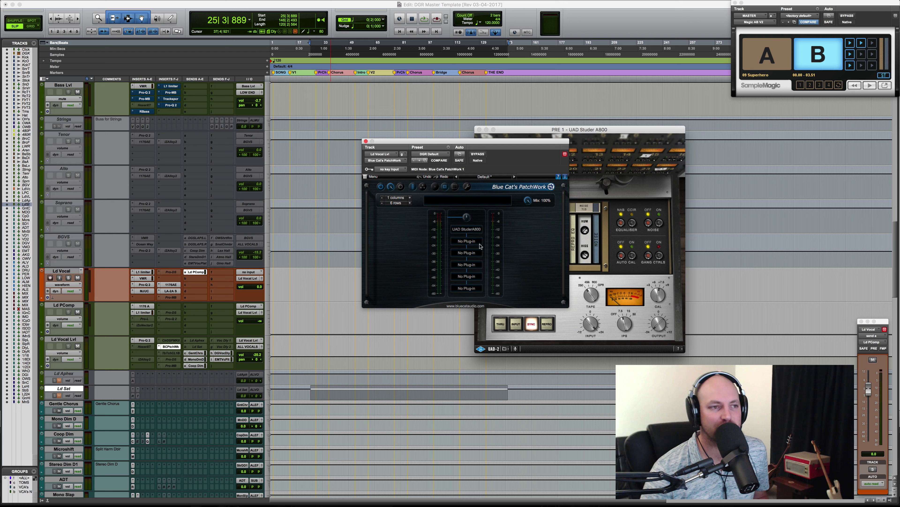
mouse_move(468, 232)
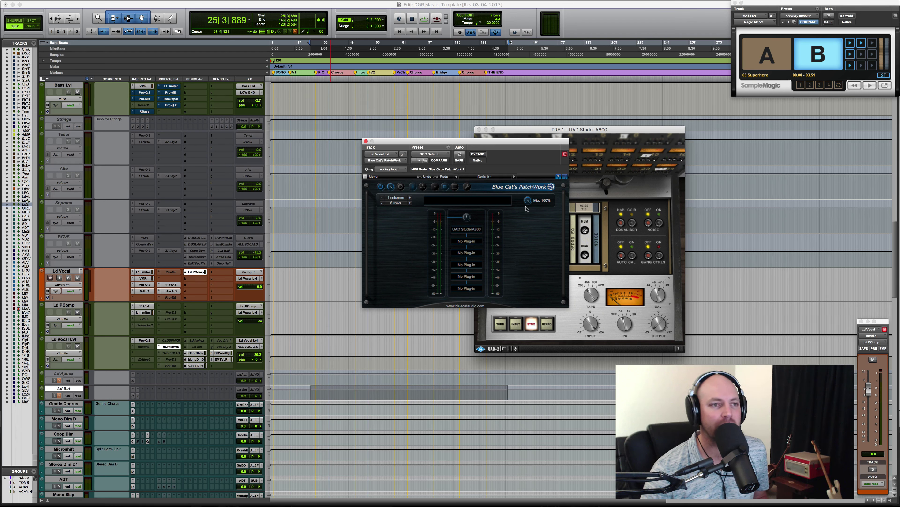
drag(528, 202, 524, 243)
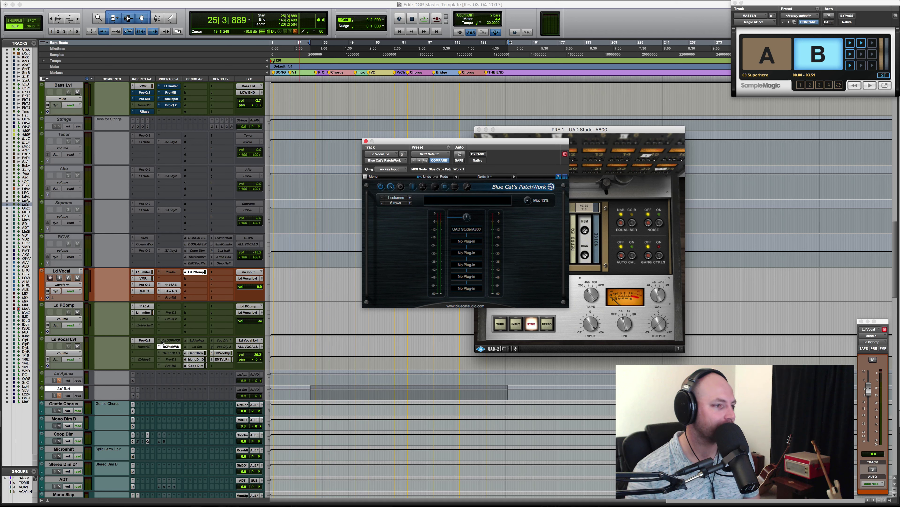
- Remove the Blue Cat's PatchWork insert from the Ld Vocal Lvl track
click(162, 342)
click(169, 321)
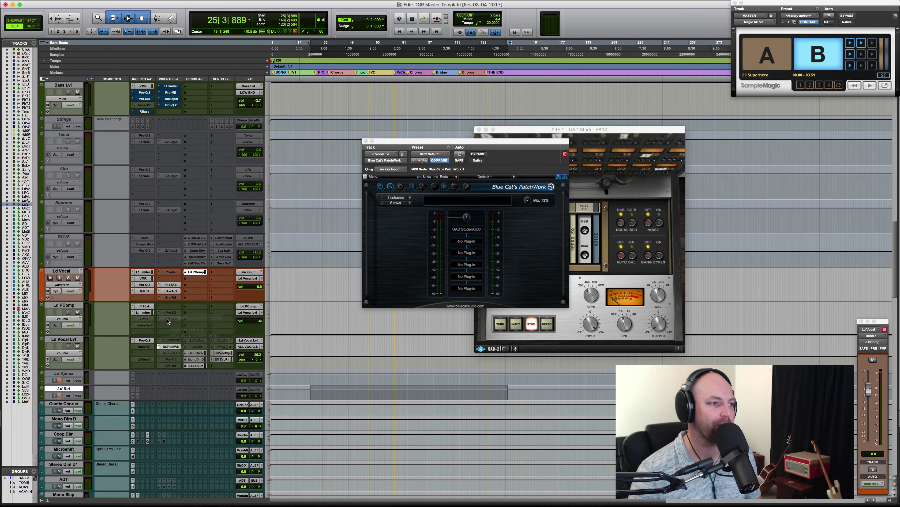
click(365, 141)
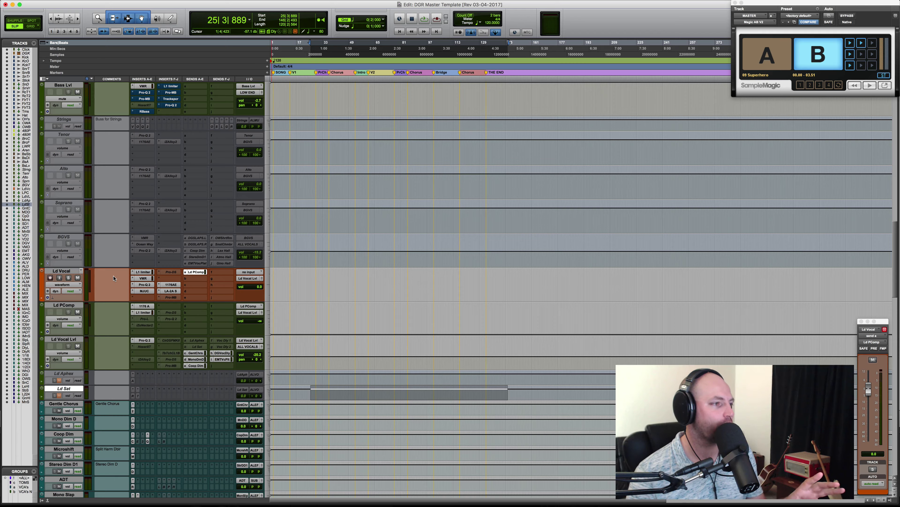
- Select the ALL VOCALS track to review where the vocals are summed, then return to the lead vocal tracks
scroll(113, 278, down, 10)
click(65, 266)
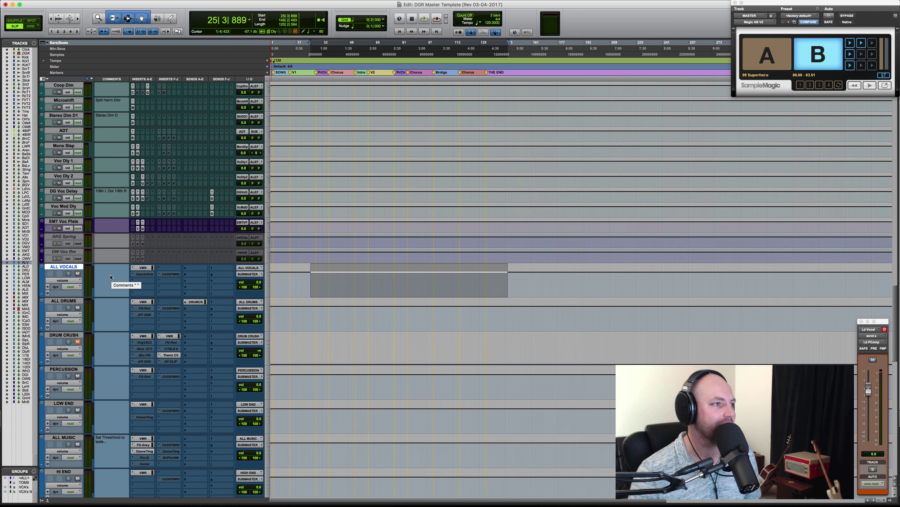
scroll(110, 277, up, 10)
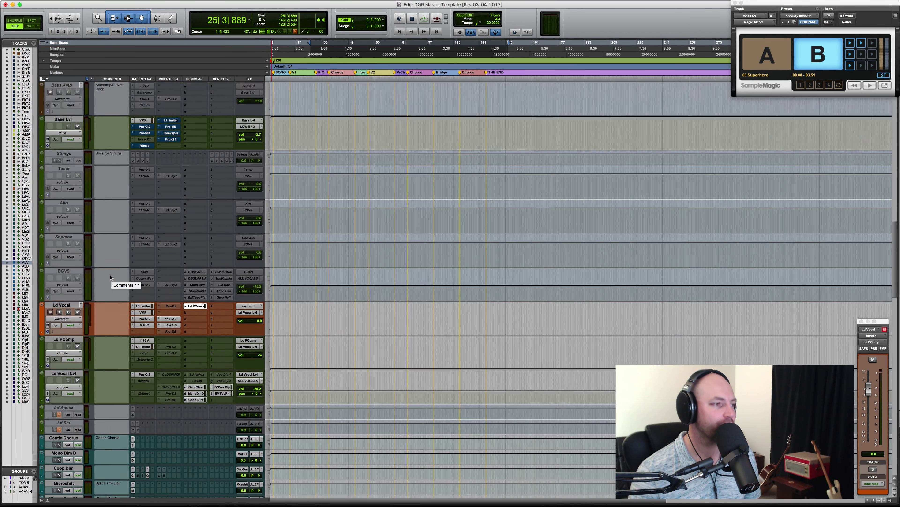
scroll(110, 277, up, 1)
scroll(110, 277, down, 2)
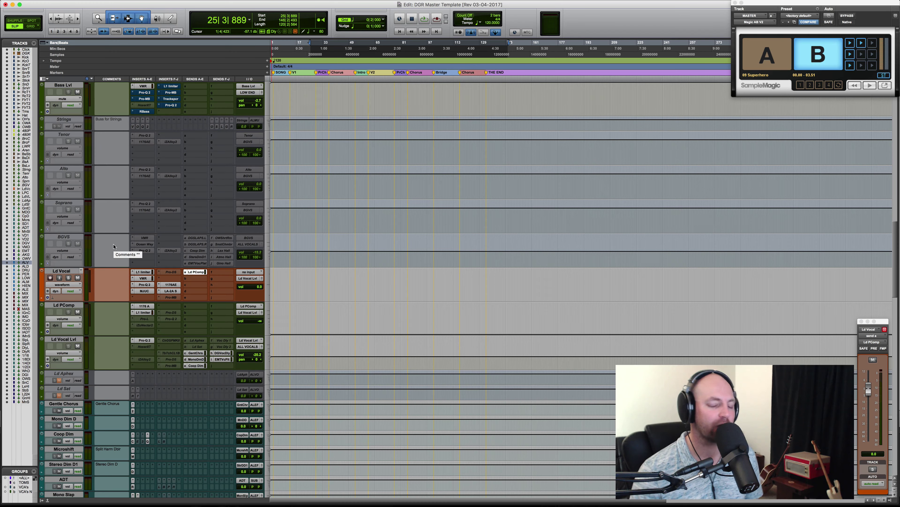